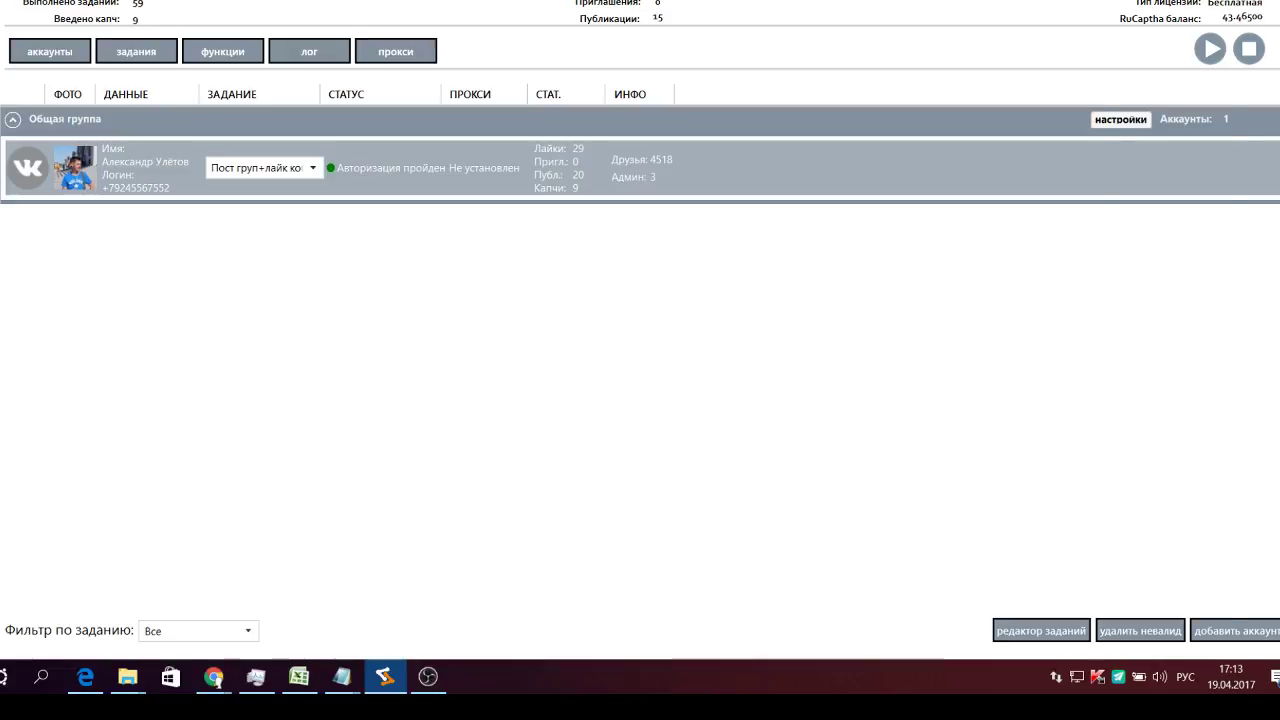
# In the timing settings, set the pause after each task to 46–81 seconds, keep the break option on, and save
pyautogui.moveTo(1275, 2)
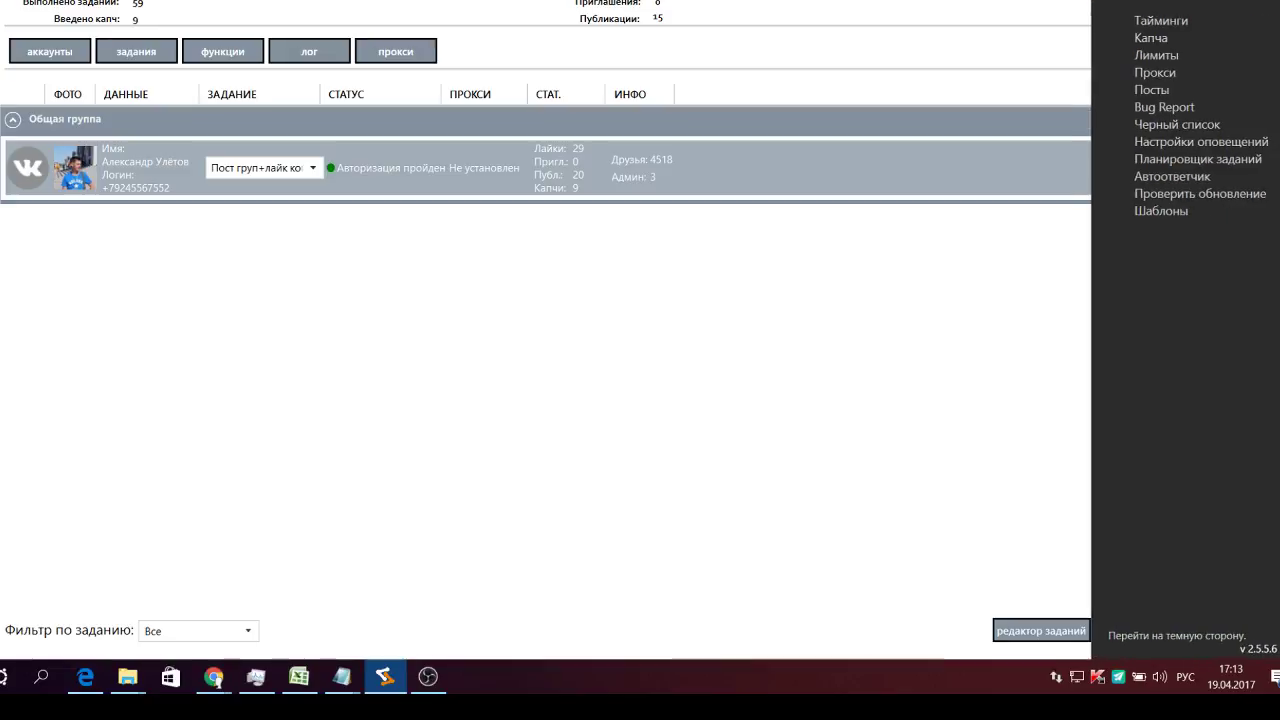
pyautogui.click(1162, 22)
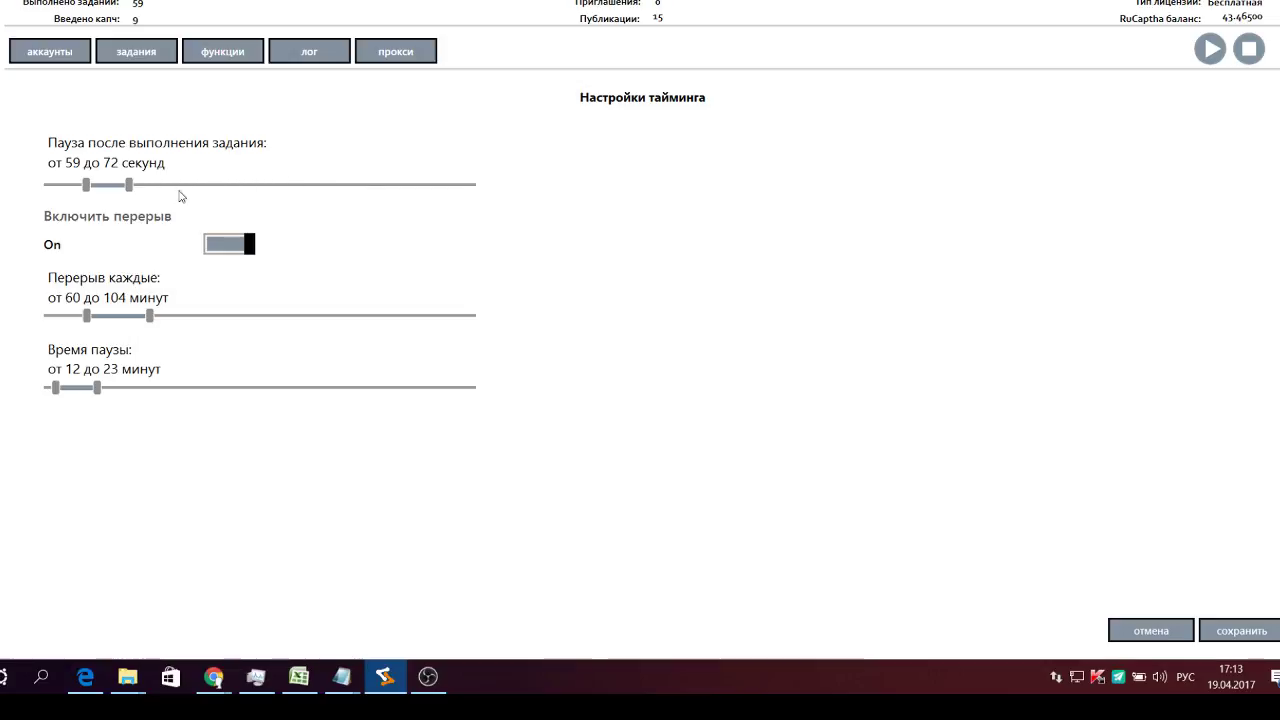
pyautogui.moveTo(86, 185); pyautogui.dragTo(77, 190)
pyautogui.moveTo(130, 185); pyautogui.dragTo(136, 186)
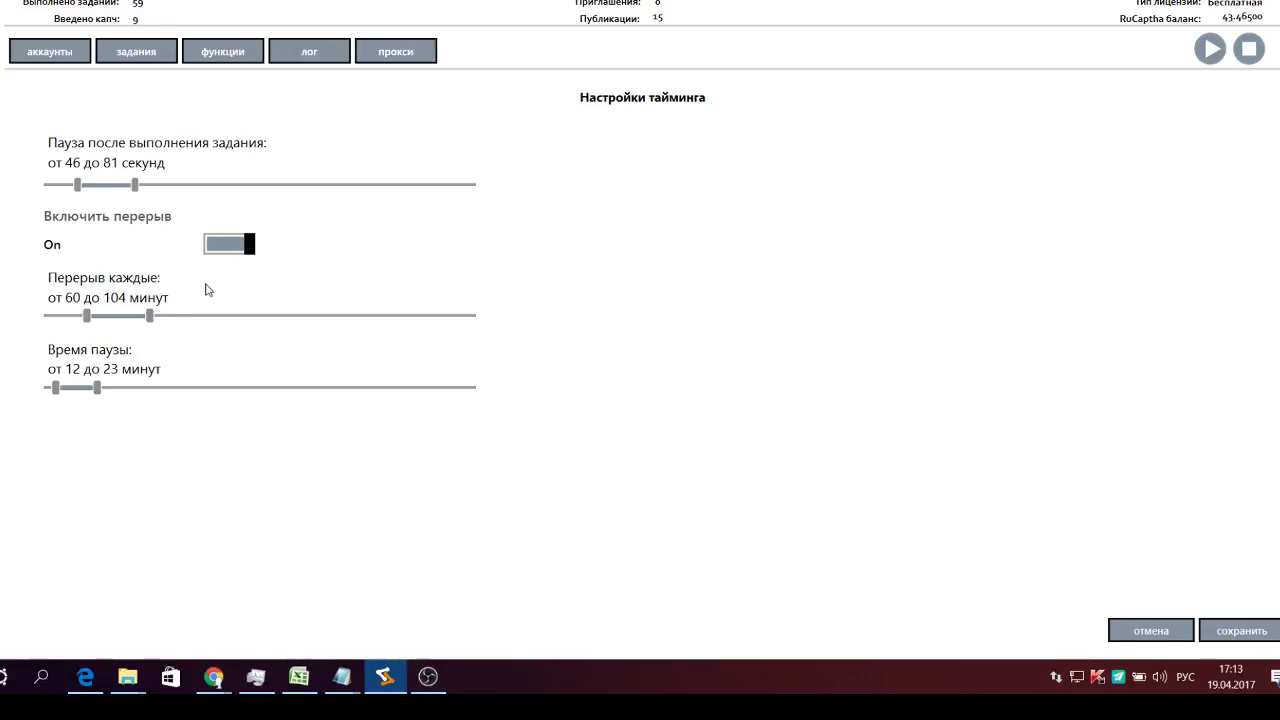
pyautogui.click(216, 246)
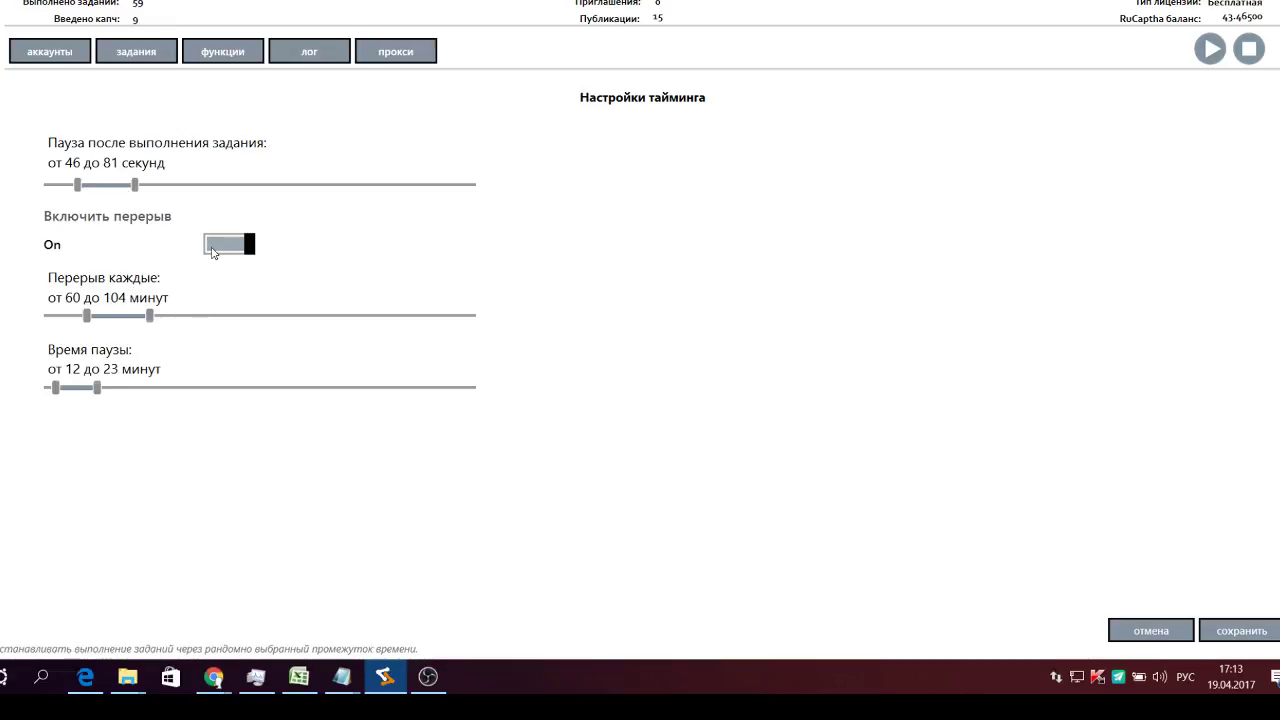
pyautogui.click(234, 247)
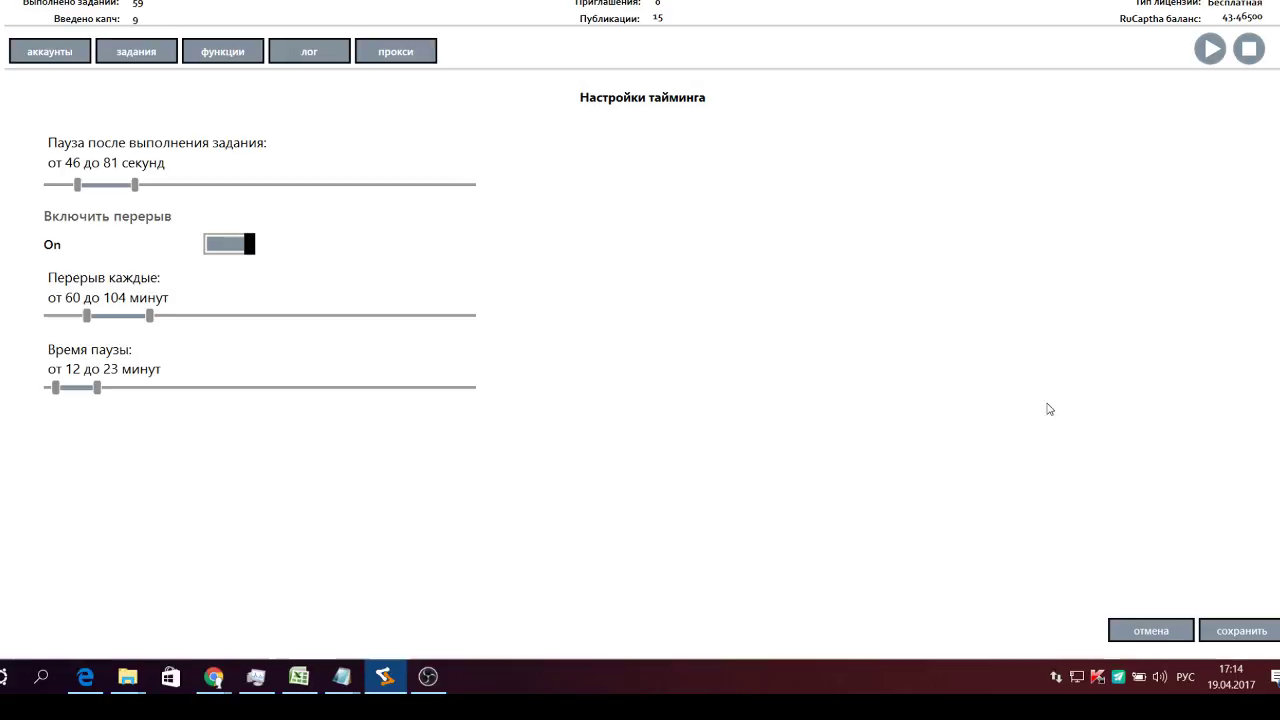
pyautogui.click(1240, 632)
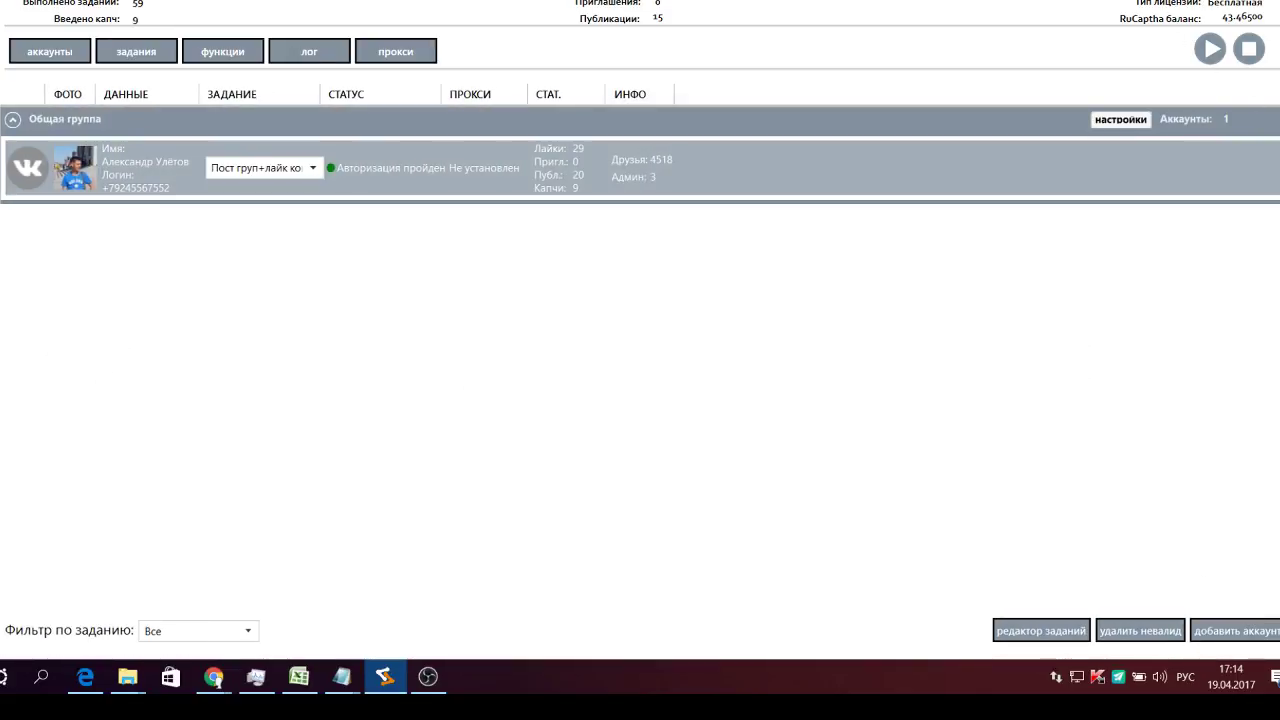
# In the limits settings, keep "Текущую сессию" as the counting period, leave the VK limits as they are, and save
pyautogui.click(1240, 1)
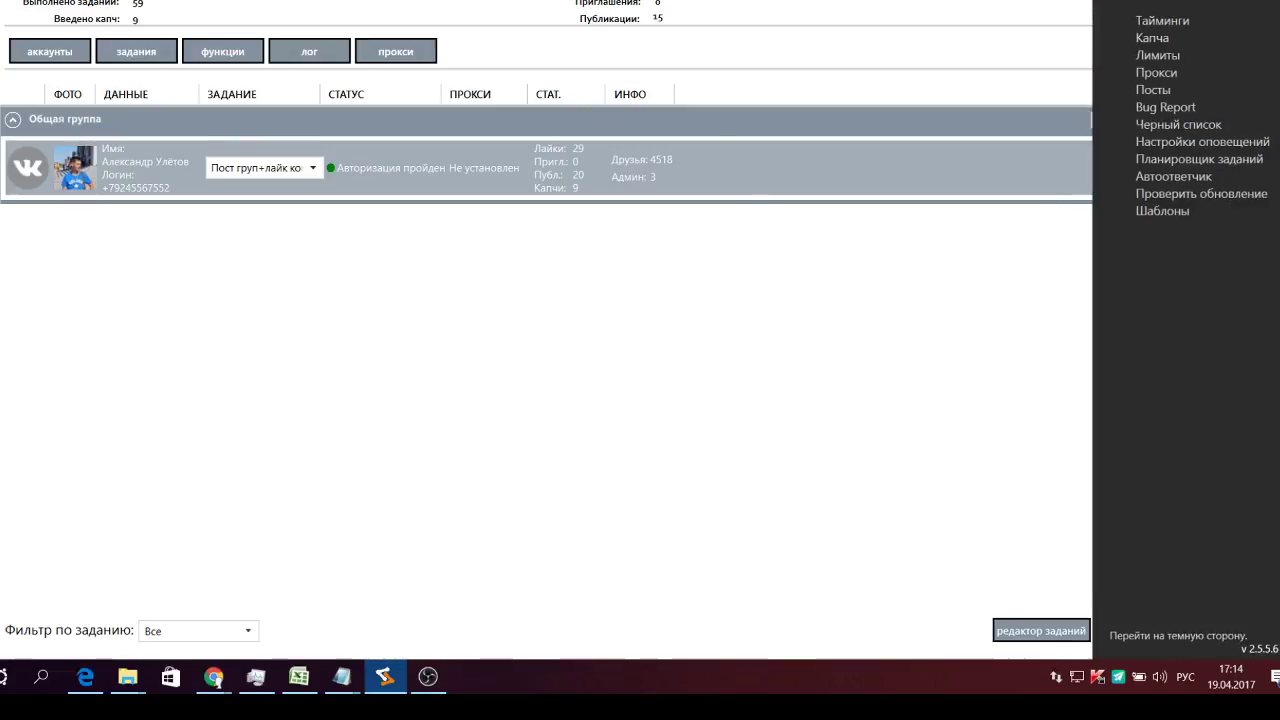
pyautogui.click(1156, 57)
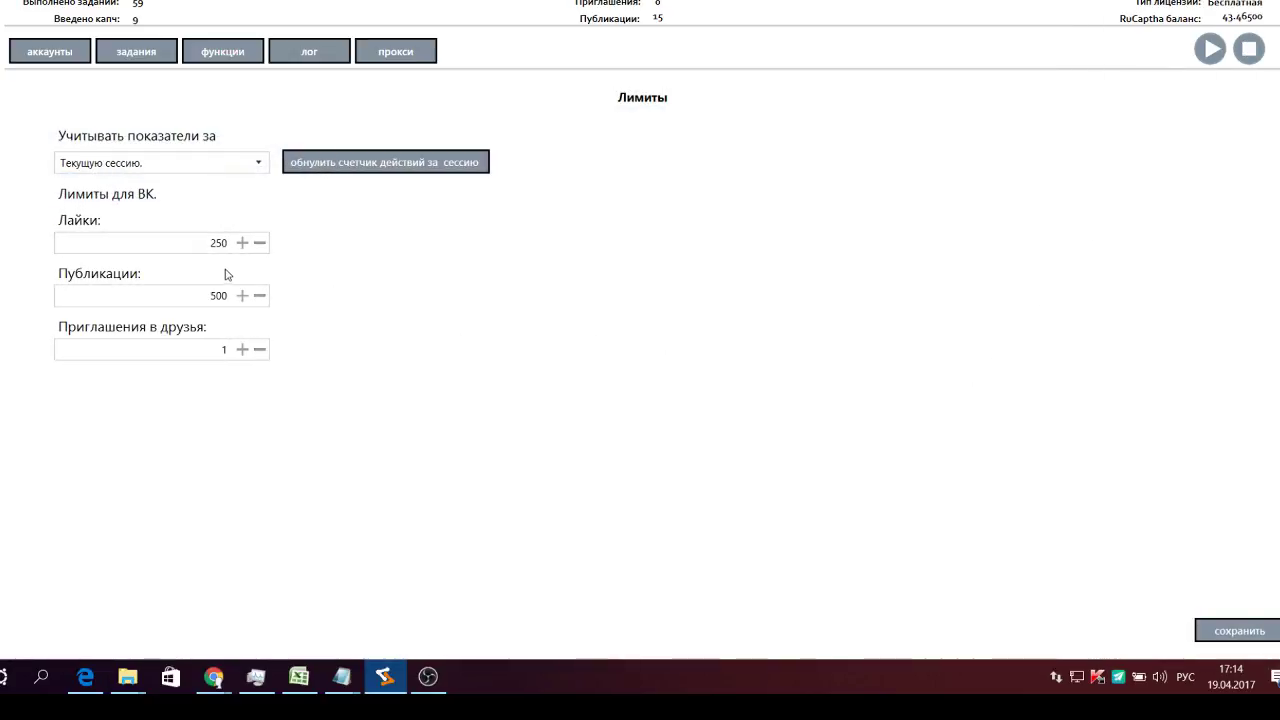
pyautogui.click(259, 164)
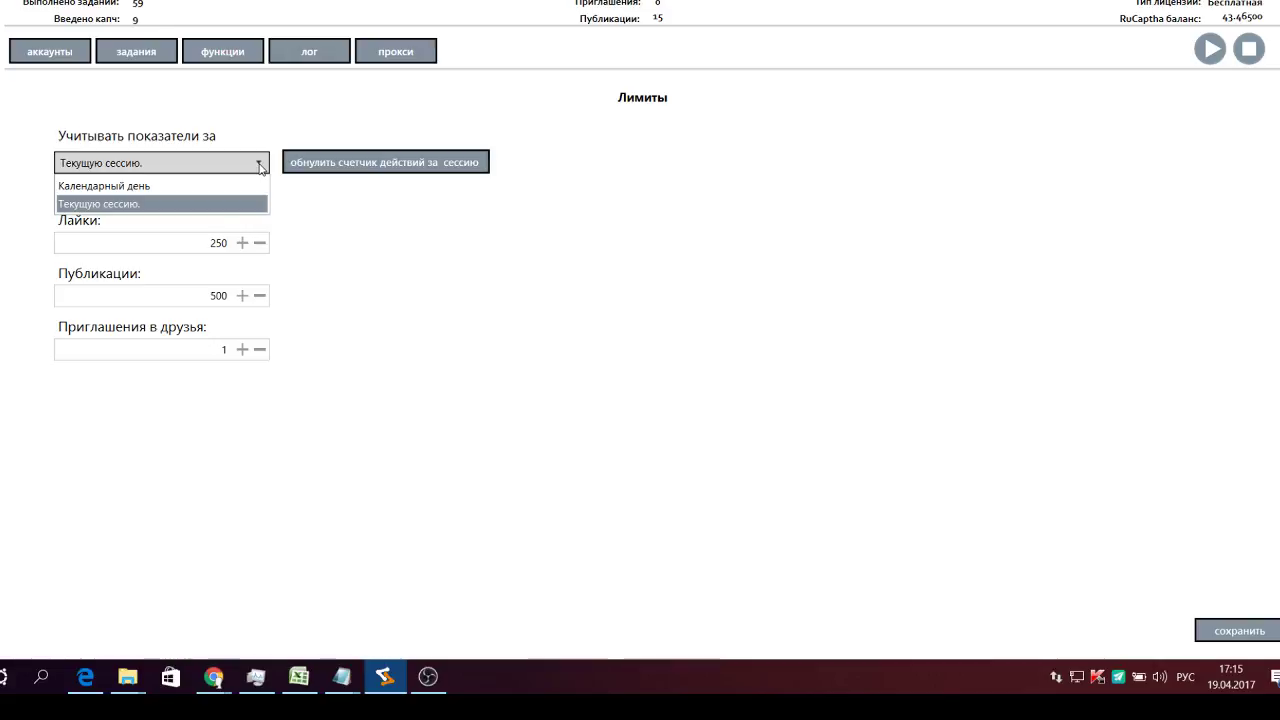
pyautogui.click(236, 203)
pyautogui.click(208, 242)
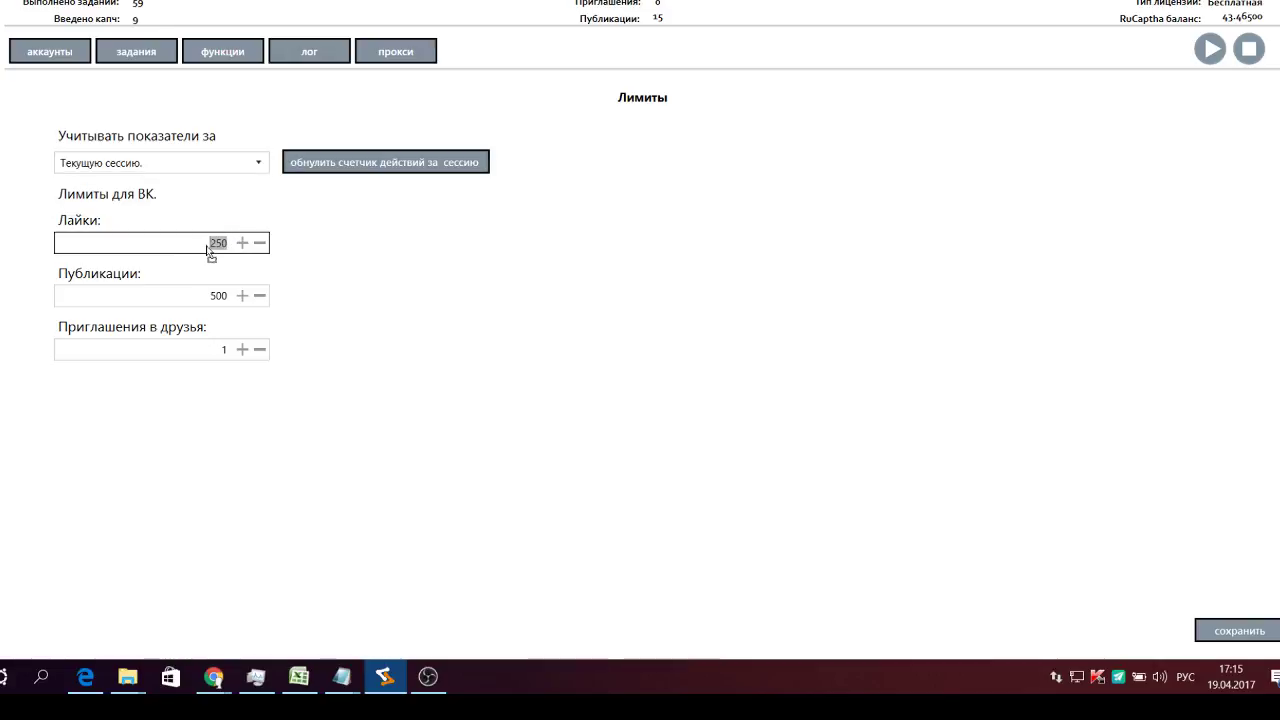
pyautogui.moveTo(210, 242); pyautogui.dragTo(236, 242)
pyautogui.doubleClick(229, 351)
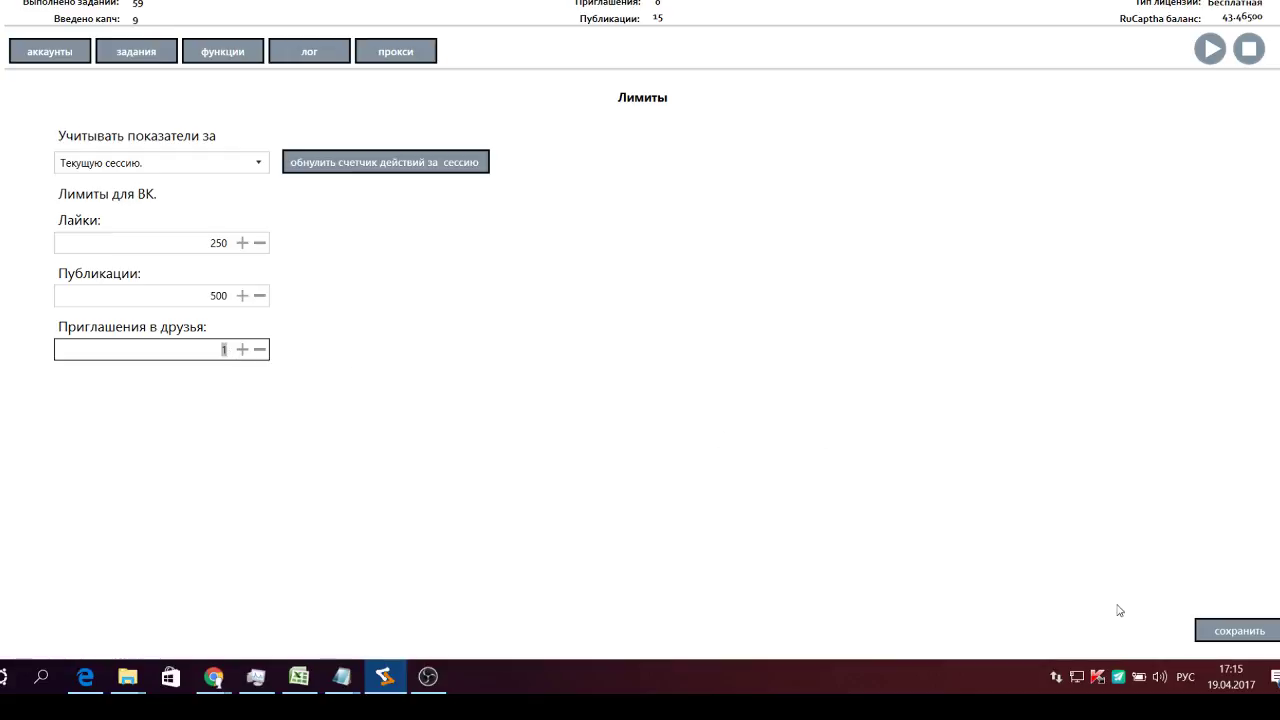
pyautogui.click(1238, 630)
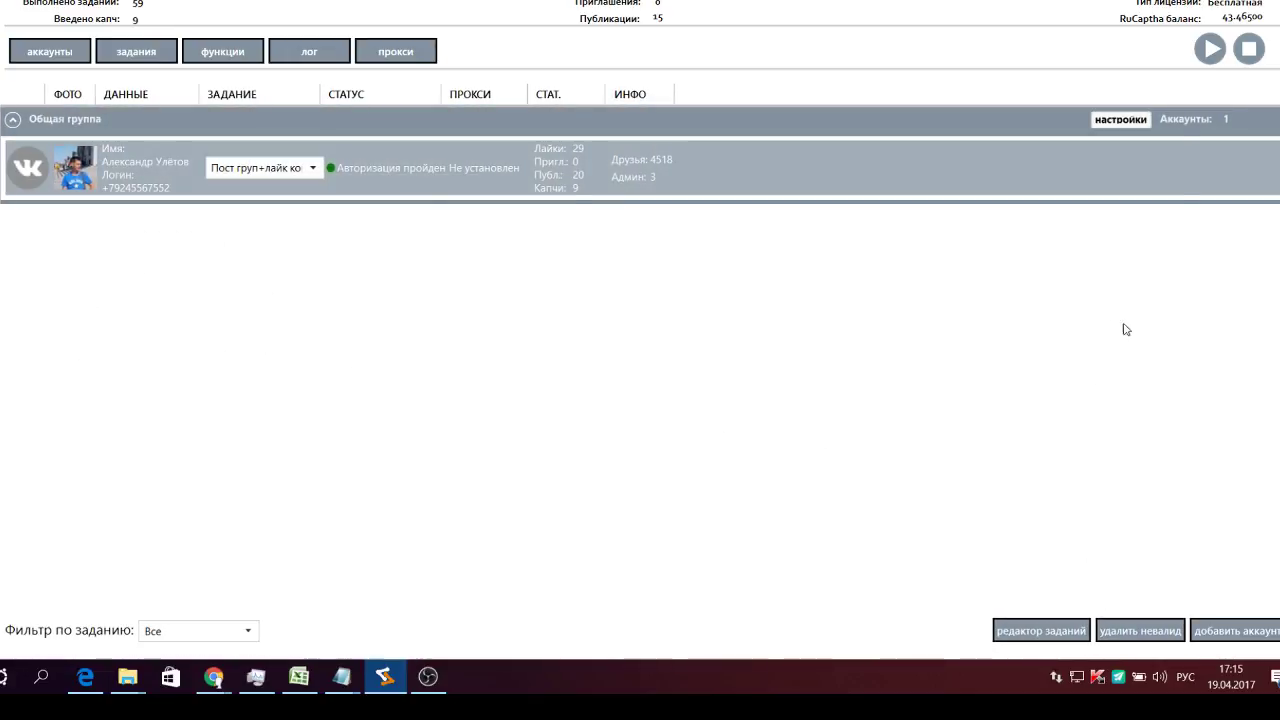
# Open the "Калеостра" post from the posts list in the editor, examine its text and first attached VK photo link, and finish editing
pyautogui.click(1121, 119)
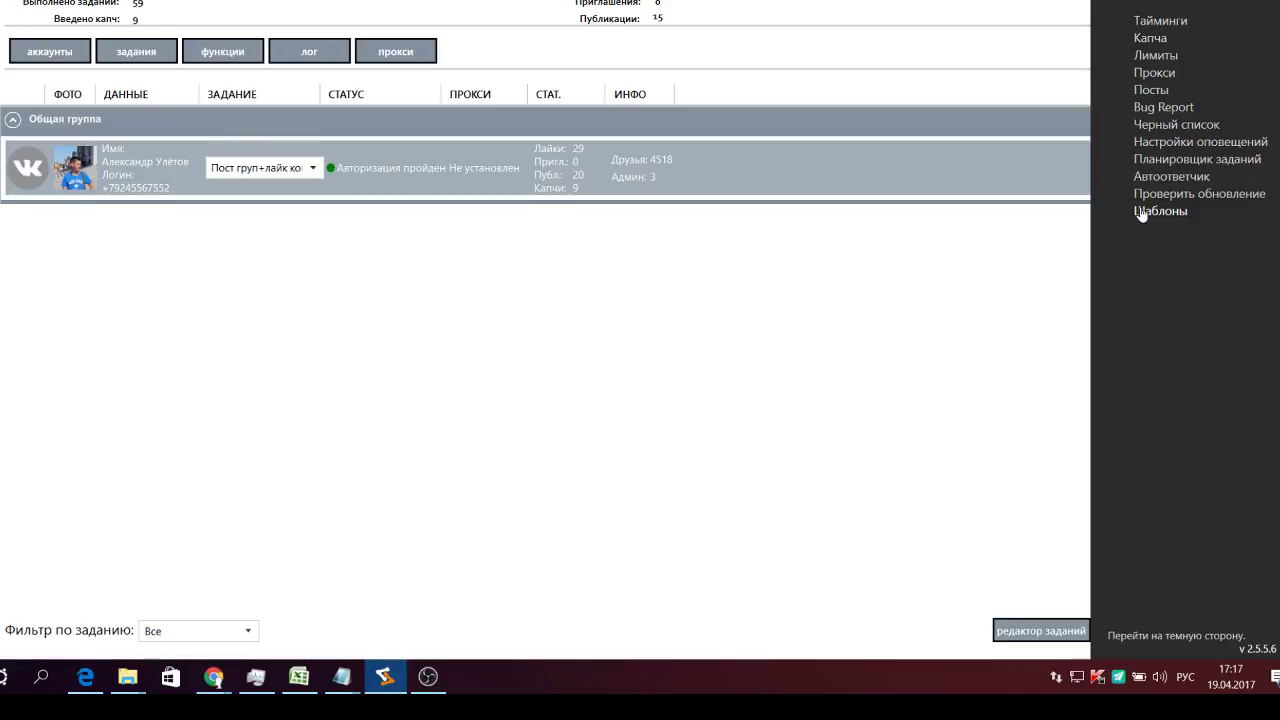
pyautogui.click(1158, 91)
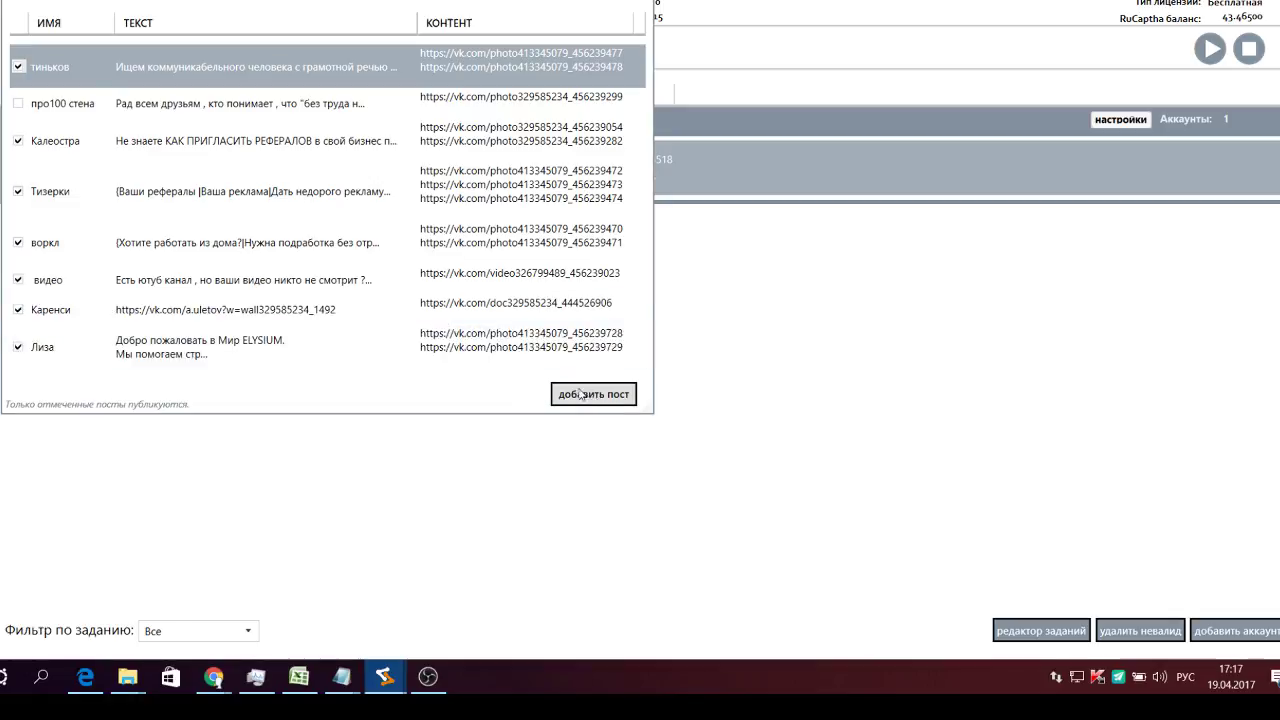
pyautogui.rightClick(283, 144)
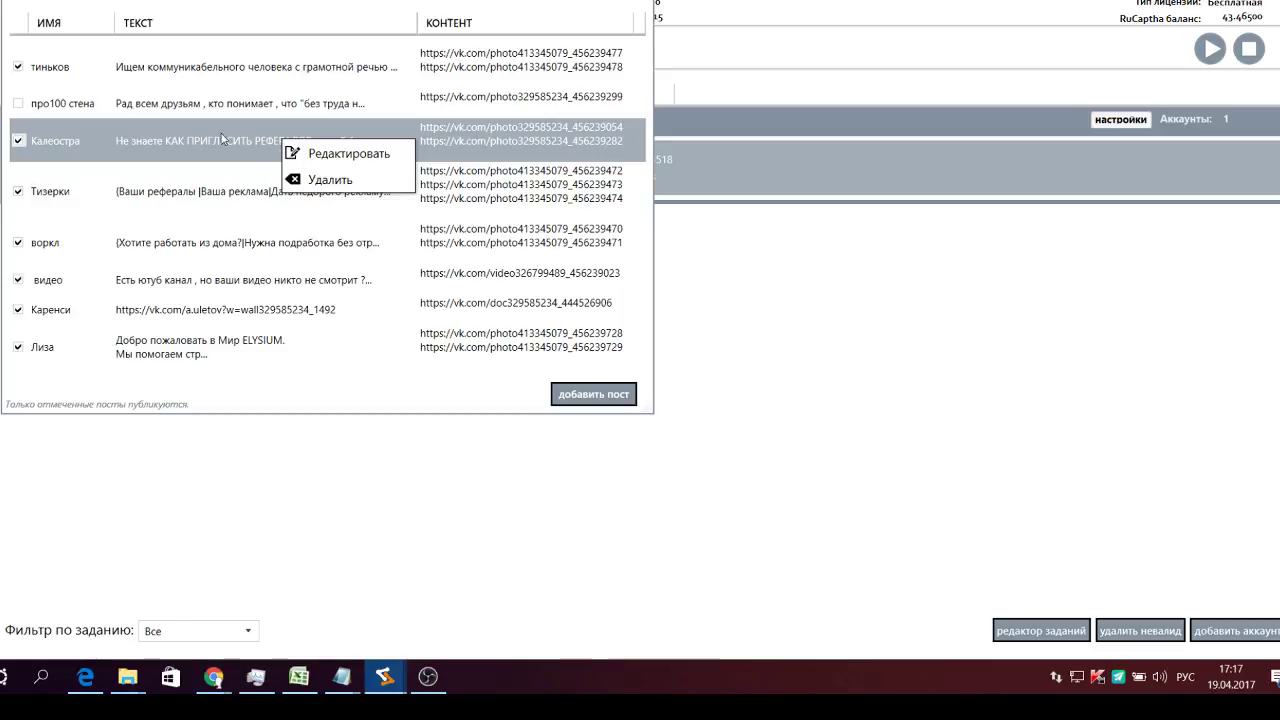
pyautogui.click(348, 155)
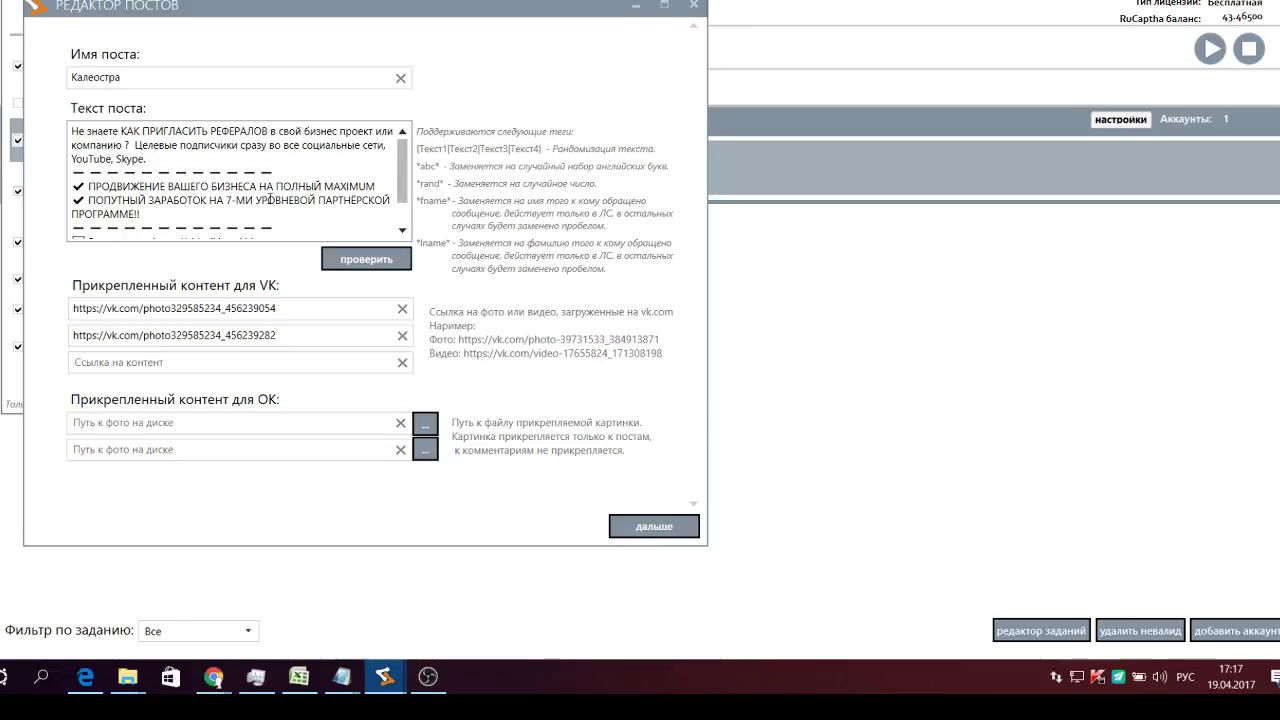
pyautogui.click(289, 308)
pyautogui.moveTo(290, 309); pyautogui.dragTo(75, 292)
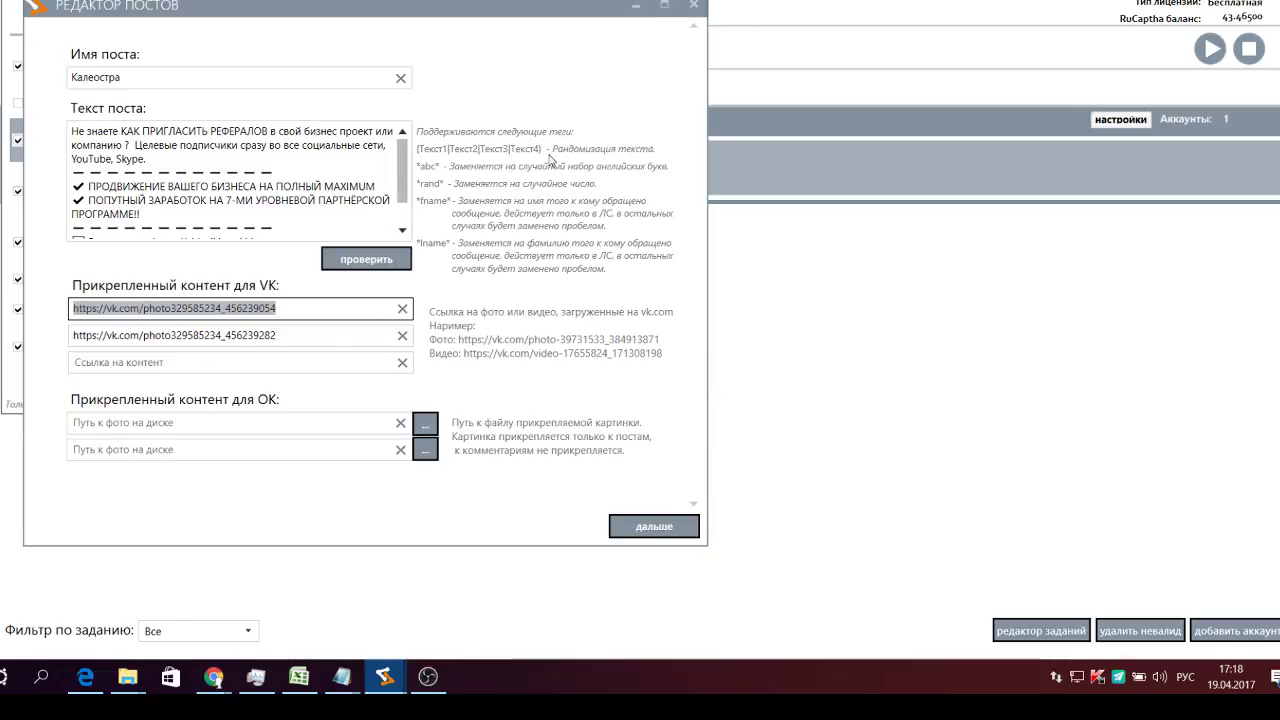
pyautogui.click(628, 533)
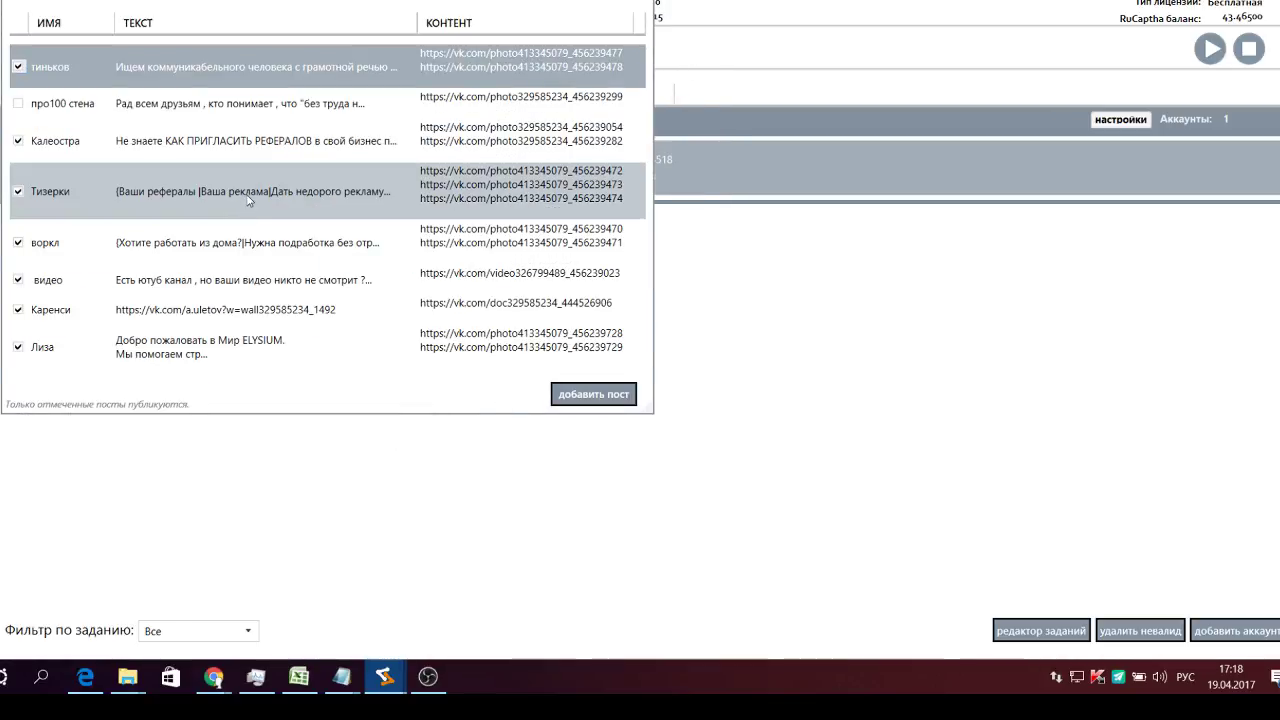
# Open the "Тизерки" post for editing, preview its randomized text variants, and close the post editor and posts list
pyautogui.rightClick(248, 200)
pyautogui.click(262, 209)
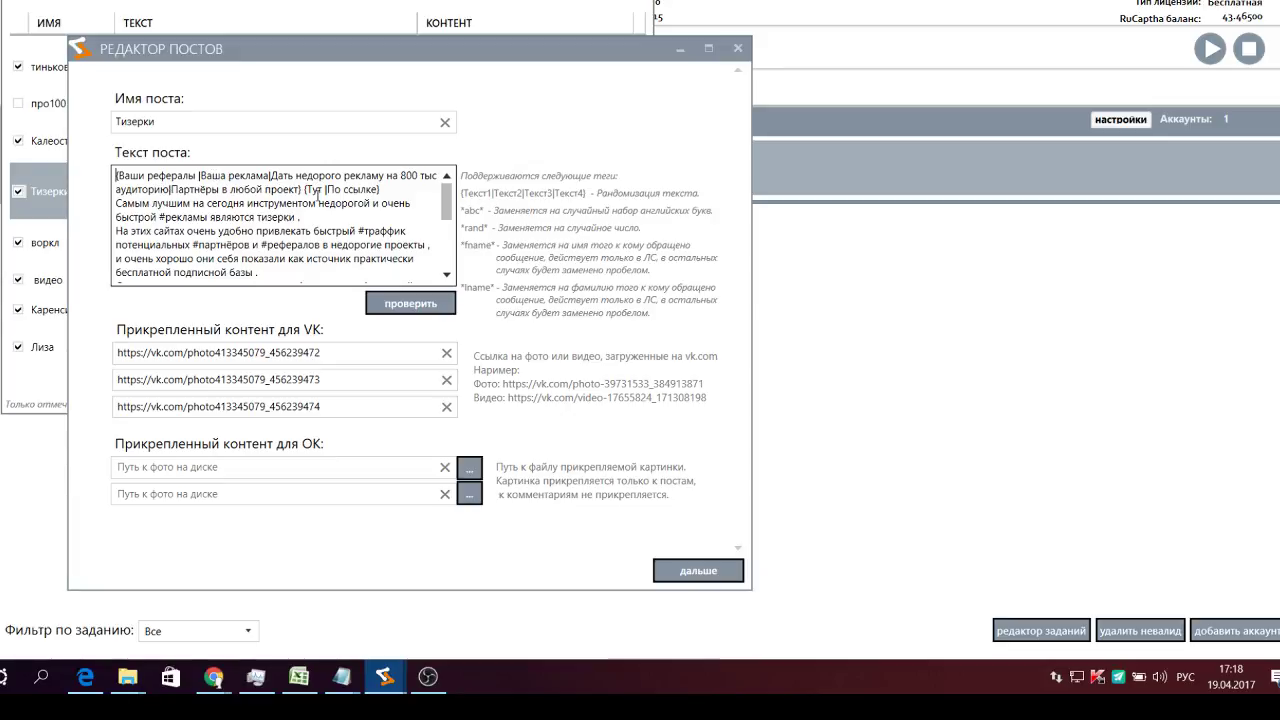
pyautogui.click(413, 304)
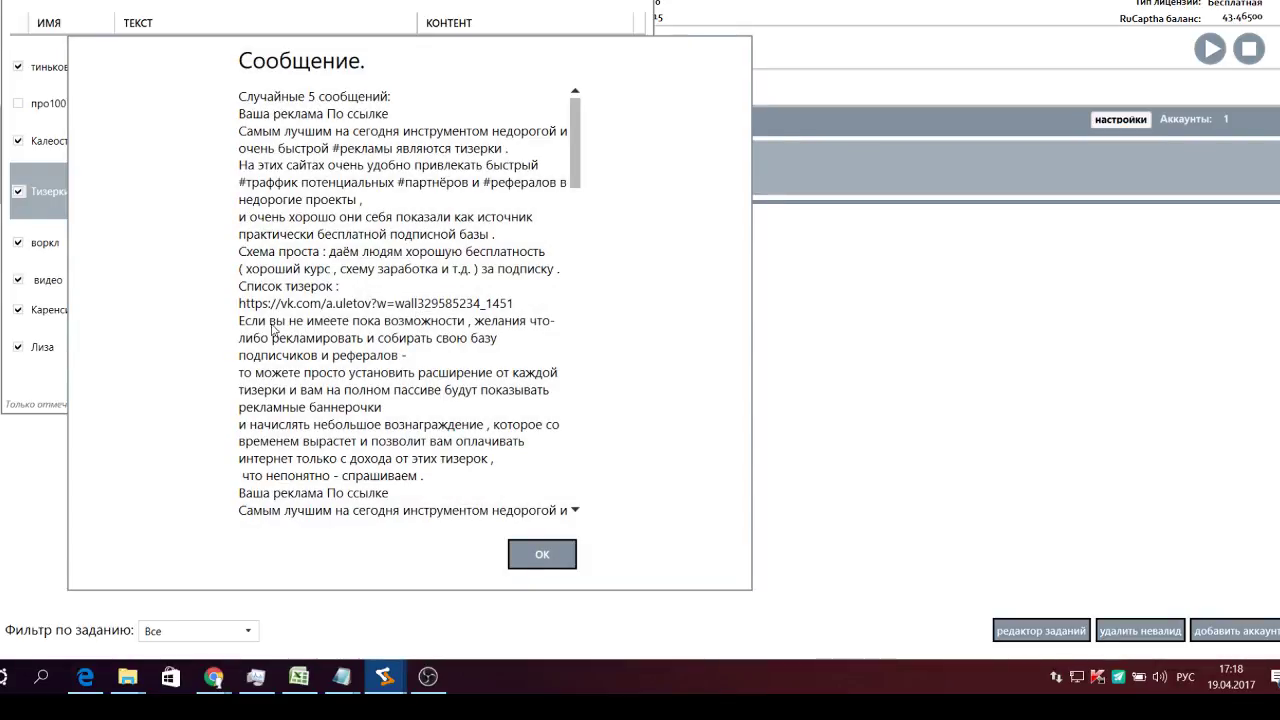
pyautogui.scroll(-2, 276, 340)
pyautogui.scroll(-8, 276, 340)
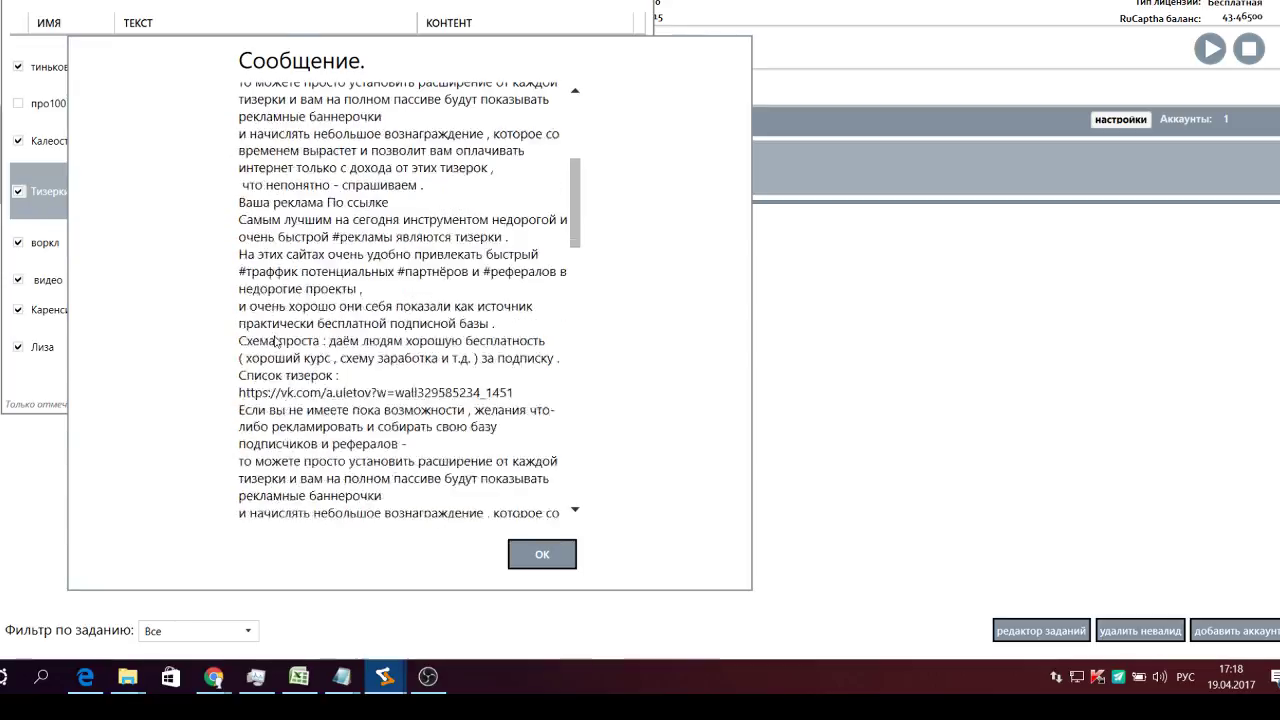
pyautogui.scroll(-8, 276, 340)
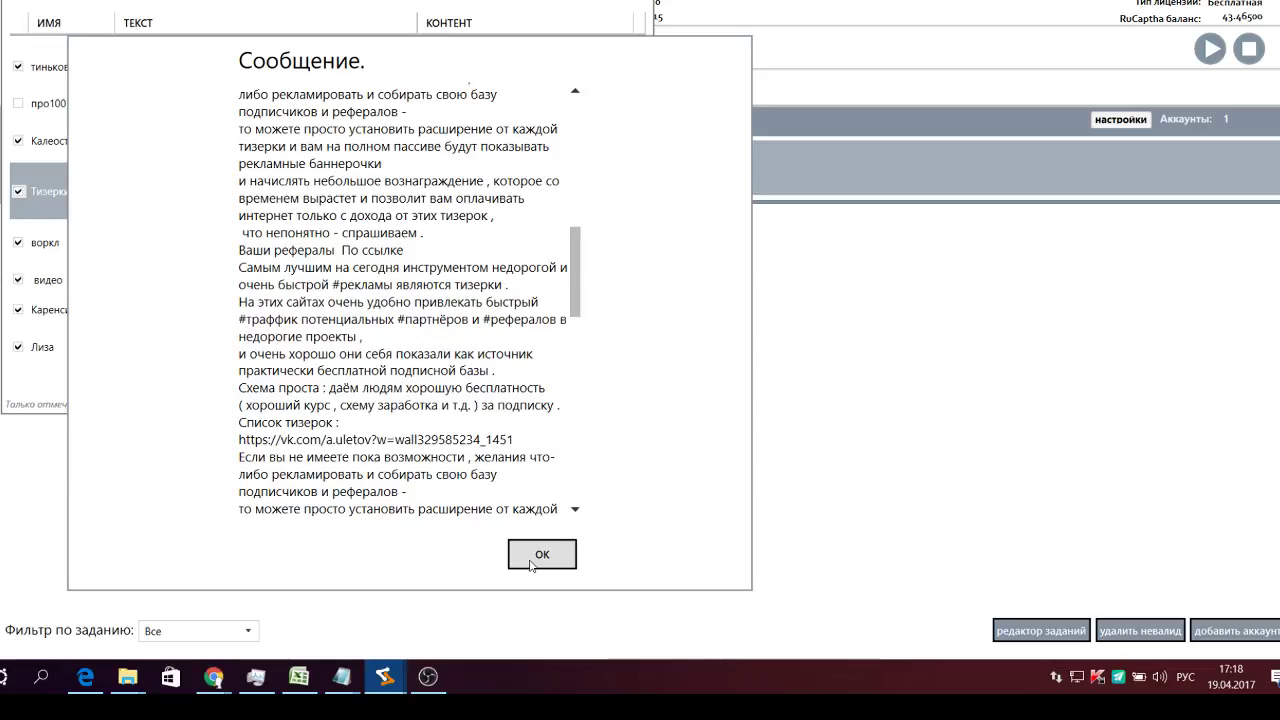
pyautogui.click(531, 562)
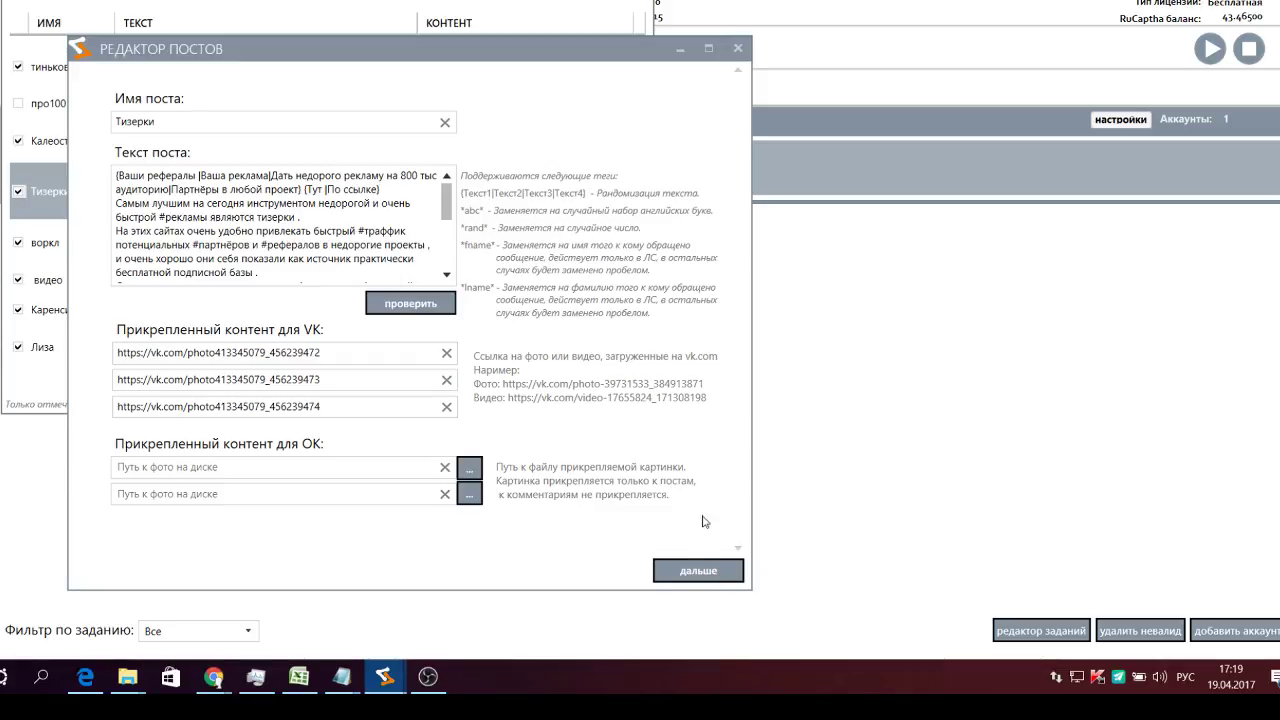
pyautogui.click(740, 50)
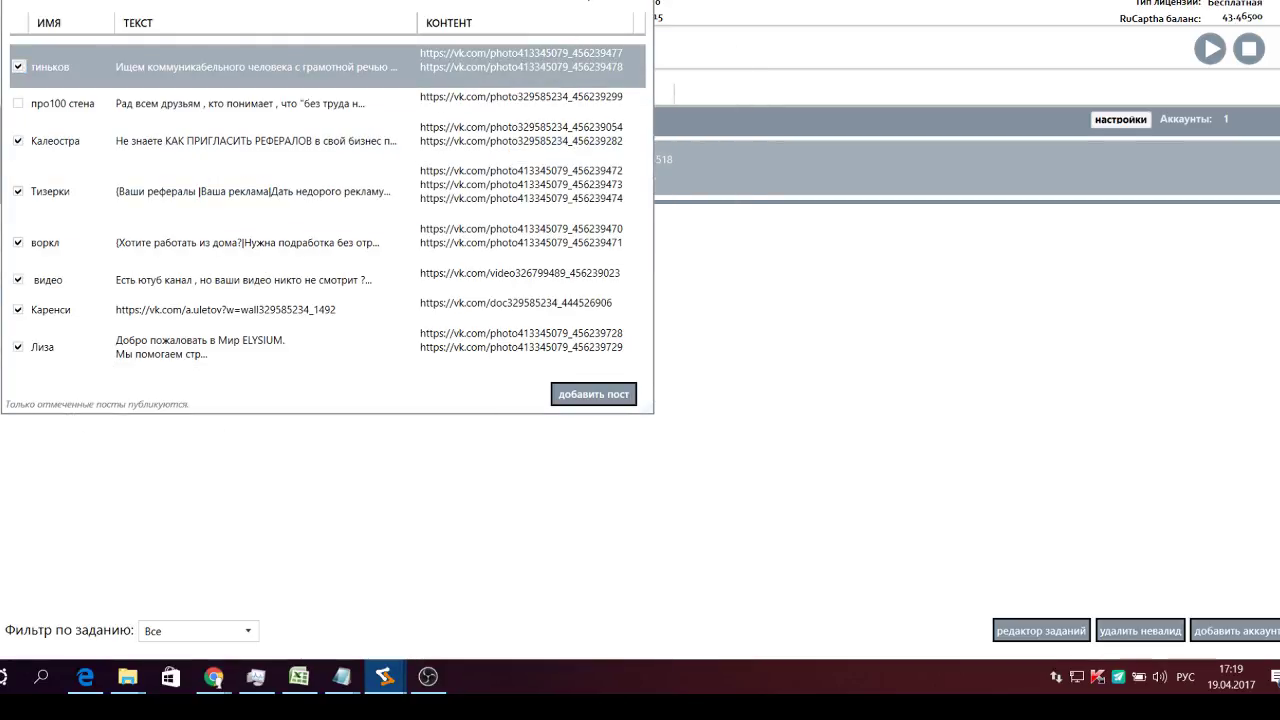
pyautogui.click(665, 6)
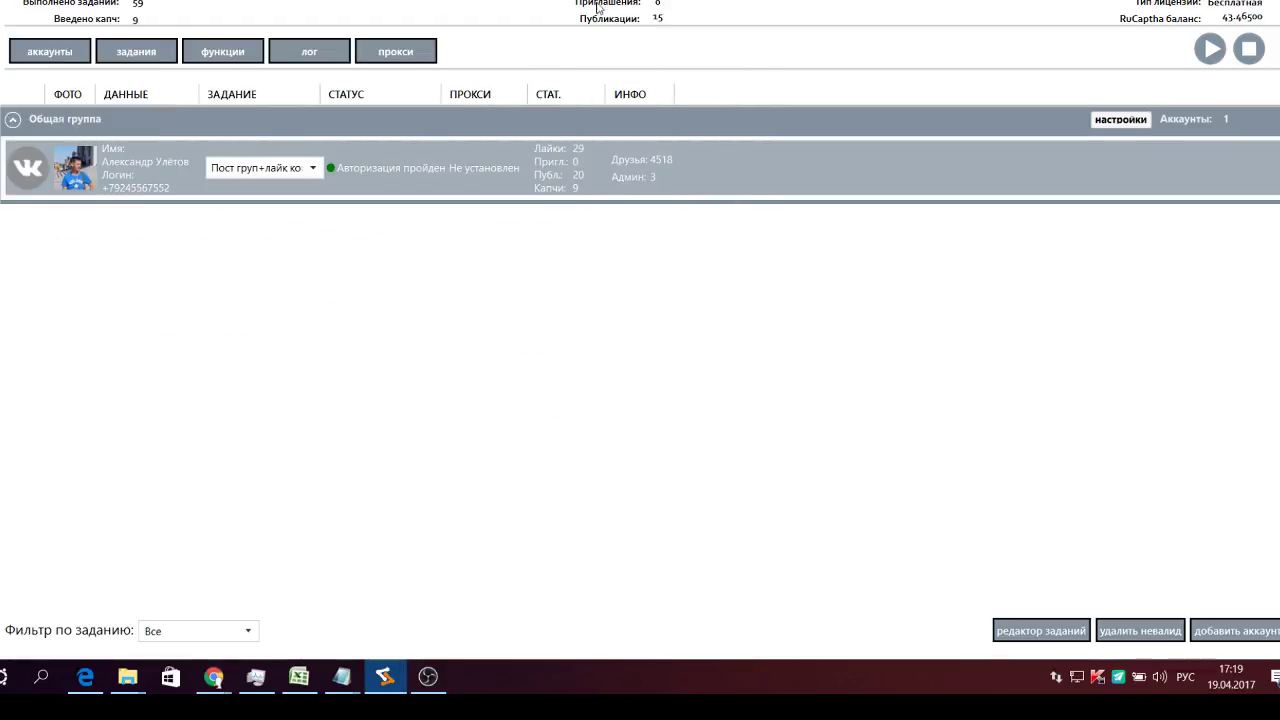